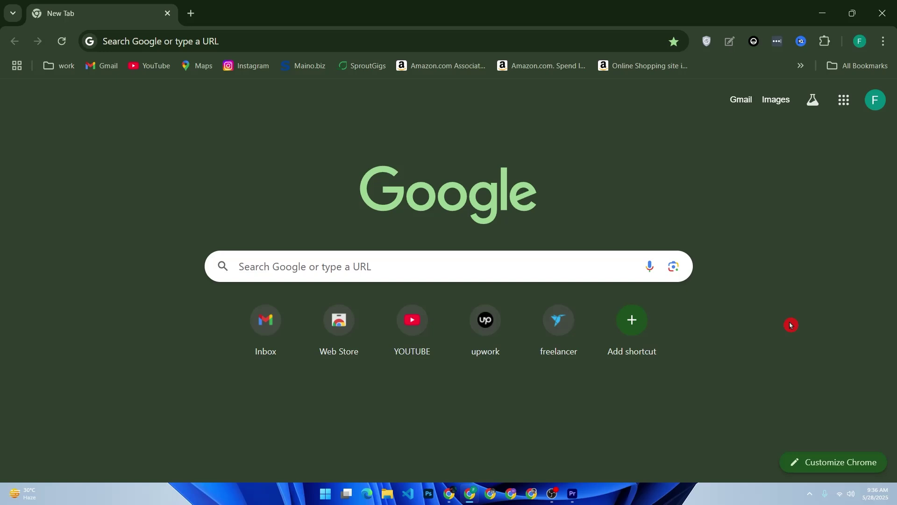
Step: Search Google for "google marchants"
left_click(243, 267)
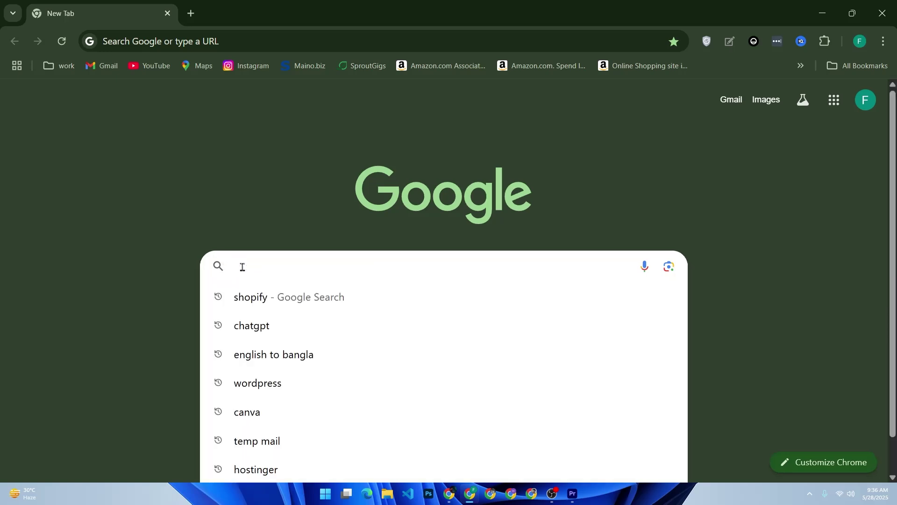
type("google mar")
key("BackSpace")
left_click(268, 339)
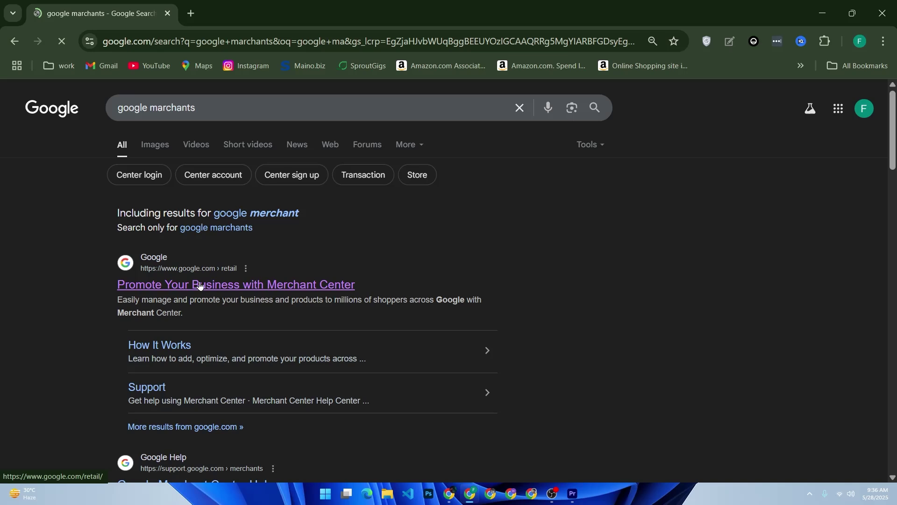
left_click(417, 329)
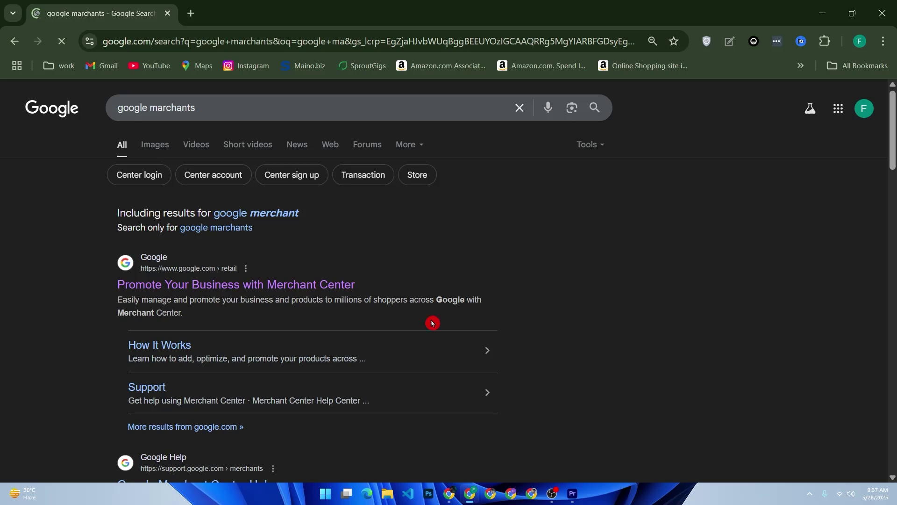
Step: Open the "Promote Your Business with Merchant Center" search result and start Merchant Center from it
scroll(355, 286, "down", 2)
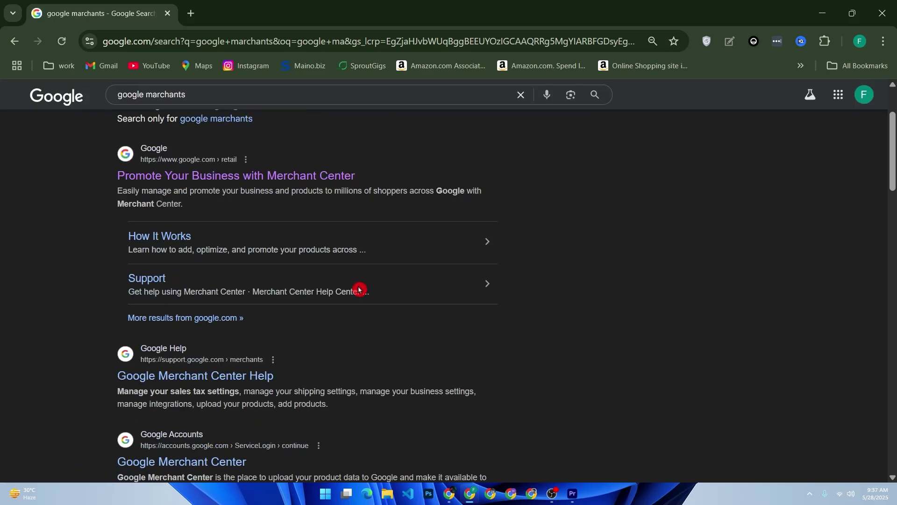
scroll(359, 289, "up", 2)
scroll(291, 272, "down", 4)
scroll(276, 271, "up", 4)
left_click(268, 285)
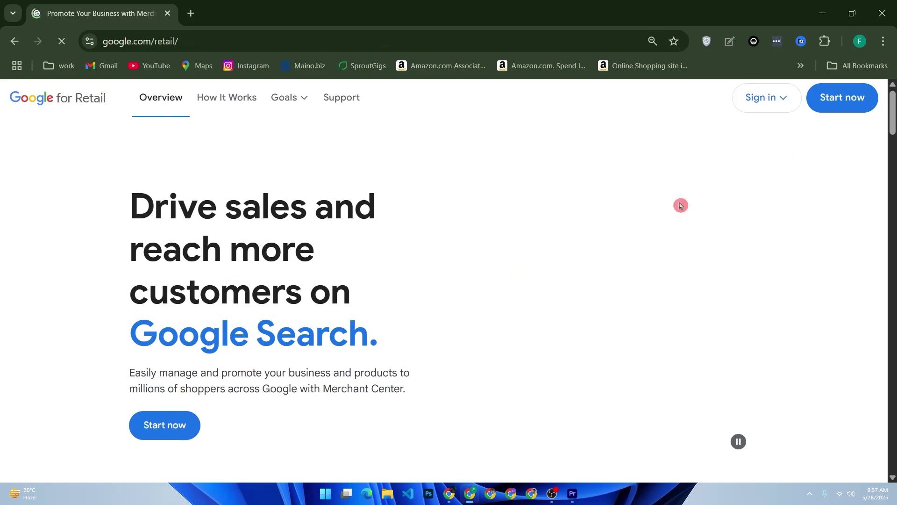
left_click(184, 423)
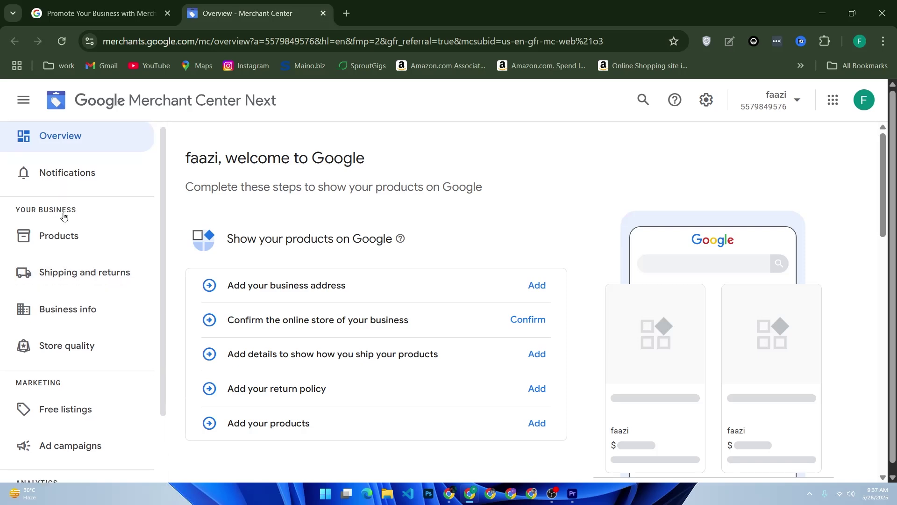
Step: Look over the Merchant Center overview sections, the signed-in account details and the available settings and tools
scroll(70, 224, "down", 2)
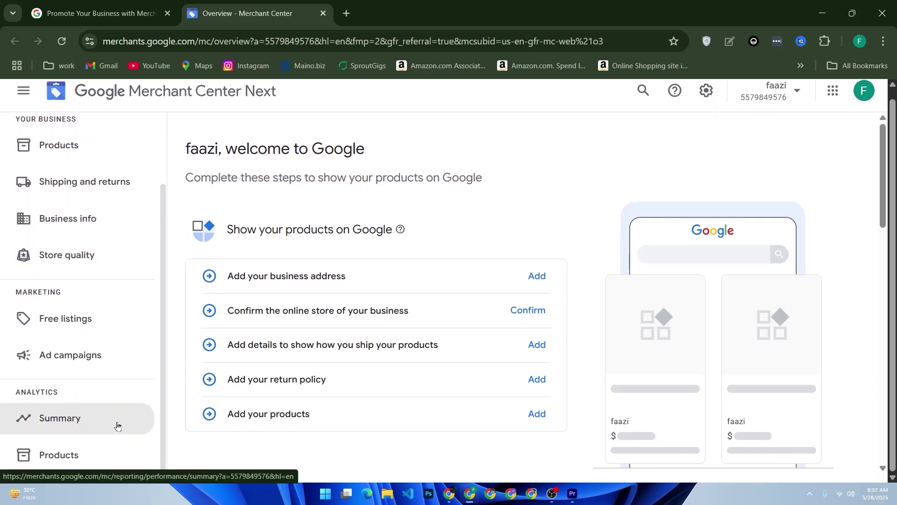
scroll(117, 424, "up", 2)
scroll(122, 424, "up", 1)
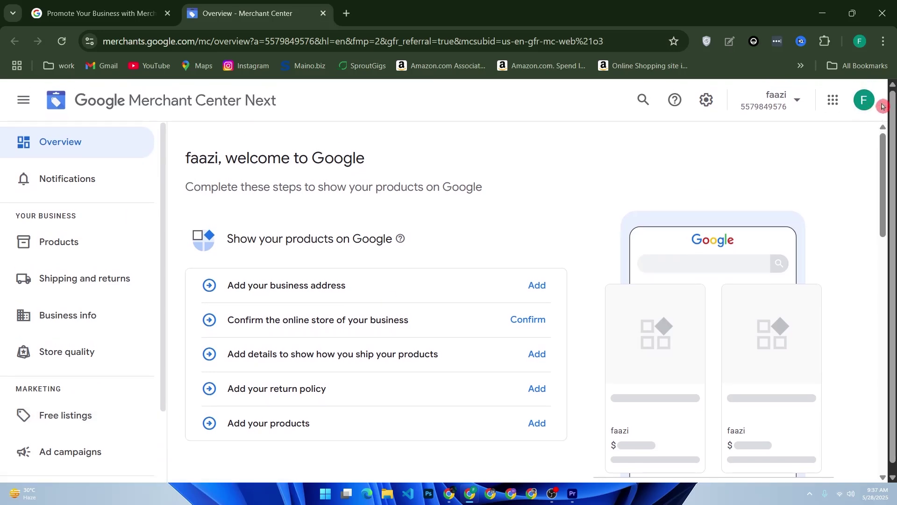
left_click(865, 106)
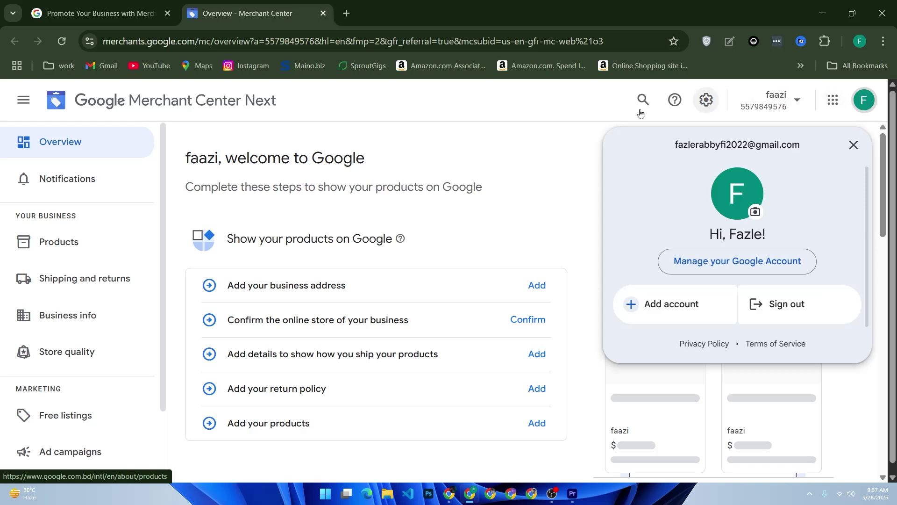
left_click(717, 97)
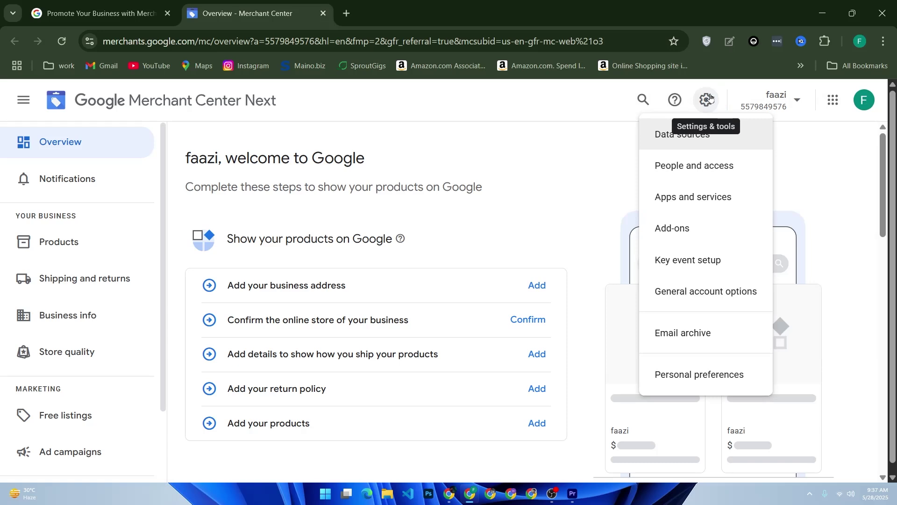
Step: Examine the Stores section of the business info and the options for linking a Google Business Profile, including one you don't manage
left_click(83, 321)
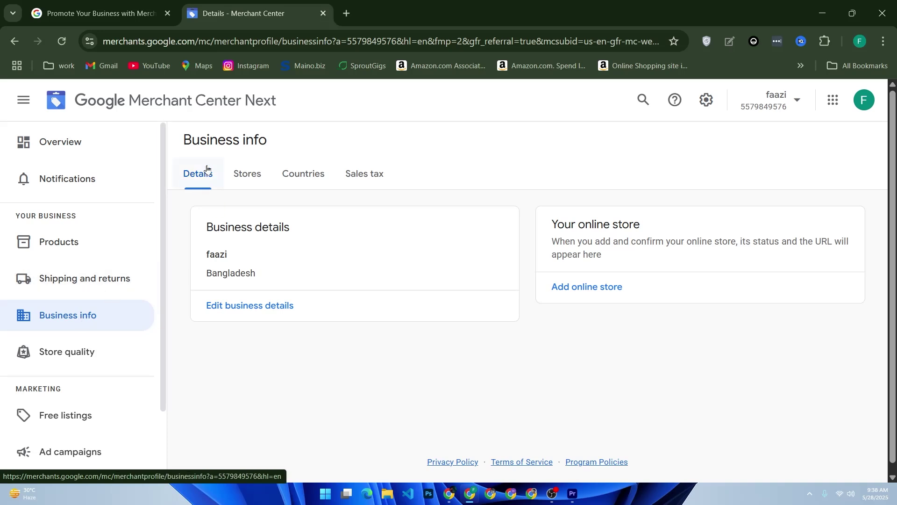
left_click(251, 170)
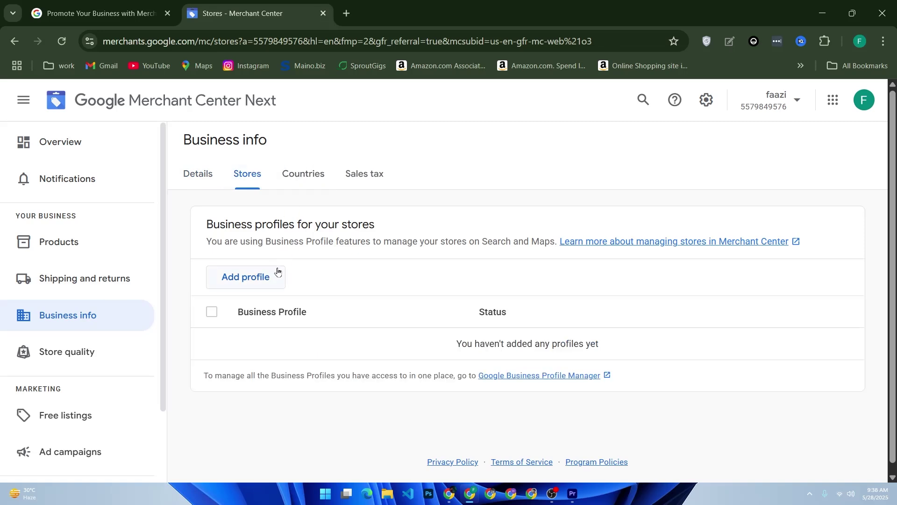
left_click(268, 281)
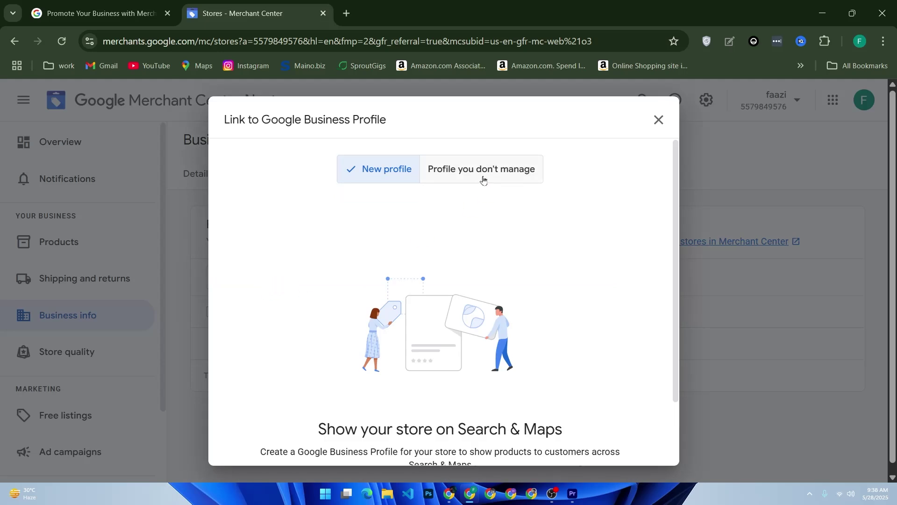
left_click(483, 179)
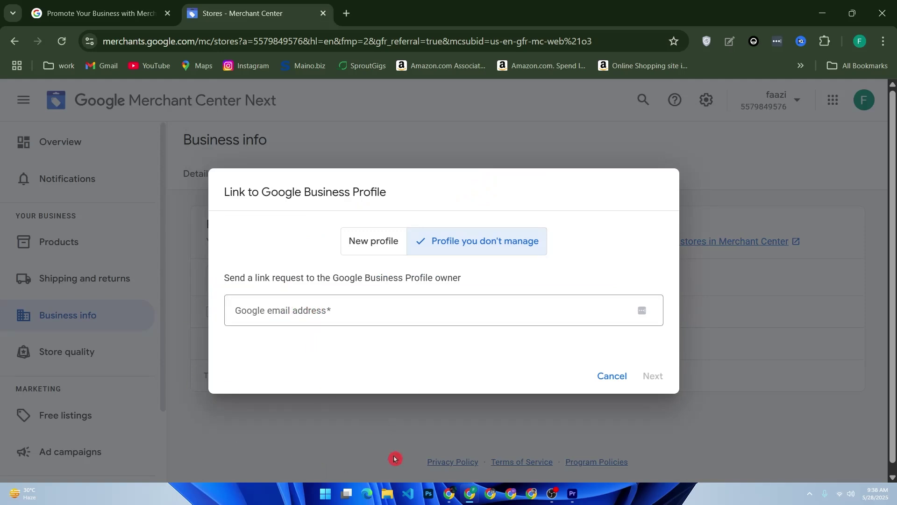
left_click(603, 384)
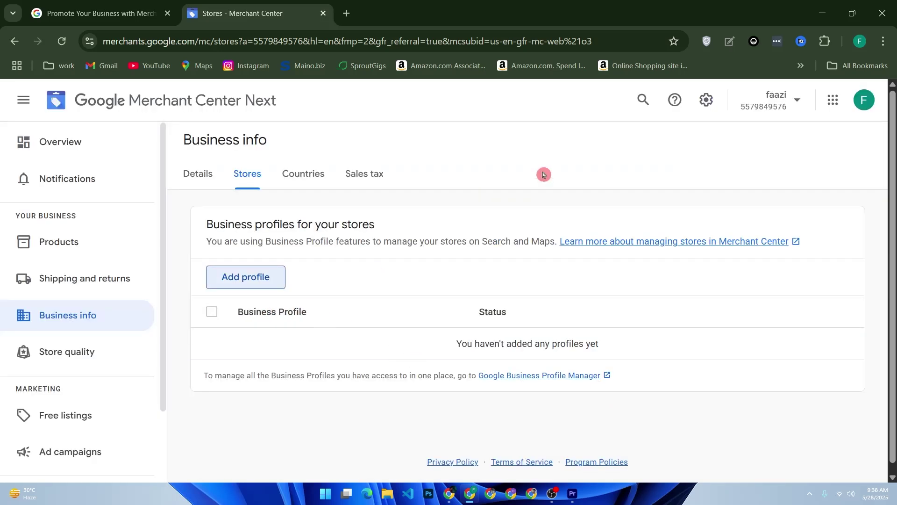
Step: Start adding an online store from the business info details in Merchant Center
left_click(181, 177)
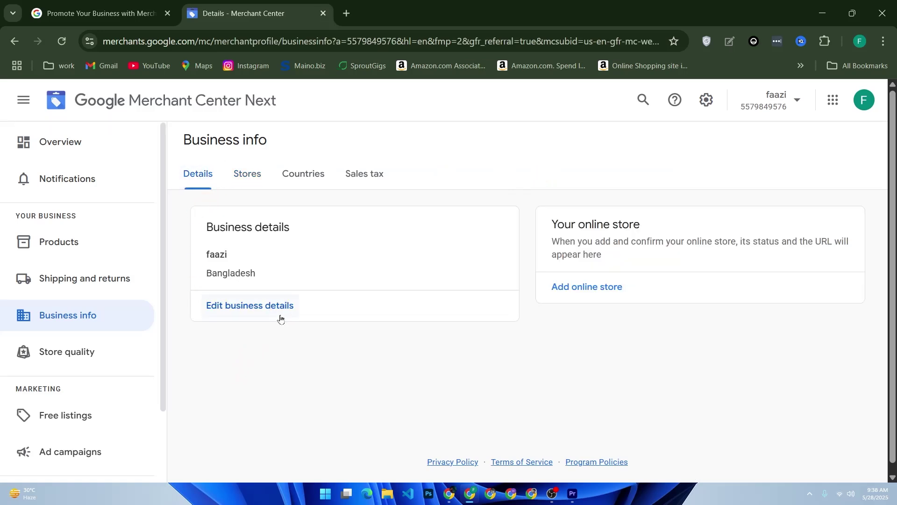
left_click(578, 296)
left_click(263, 226)
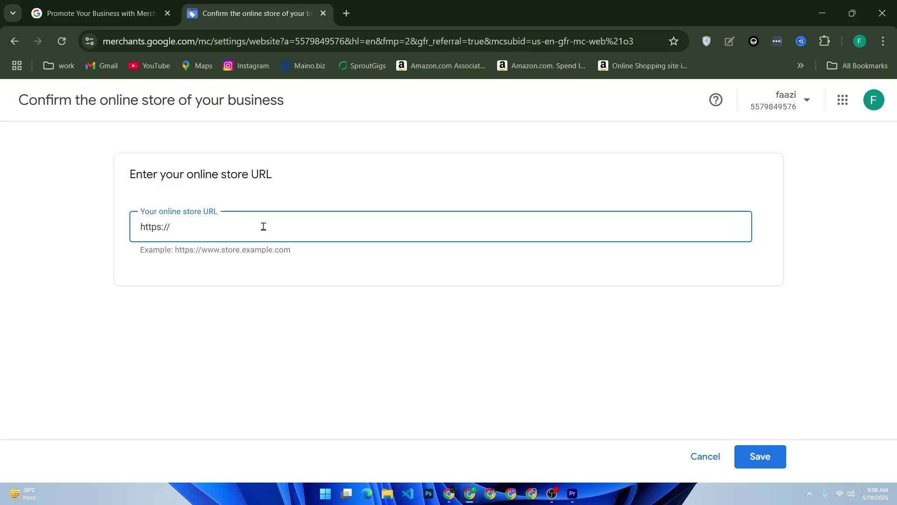
Step: Search Google for shopify in a new browser tab, open the Shopify site and log in to the store admin
left_click(351, 17)
left_click(314, 268)
left_click(315, 300)
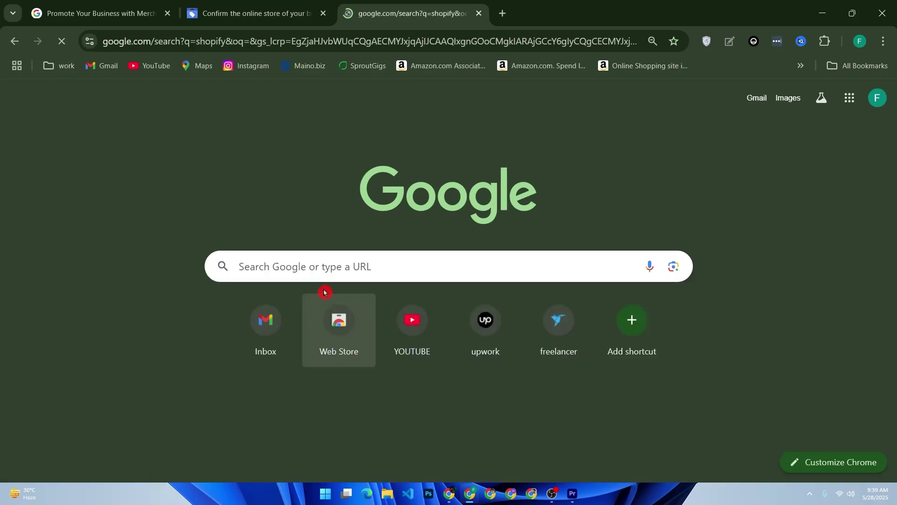
scroll(326, 284, "down", 9)
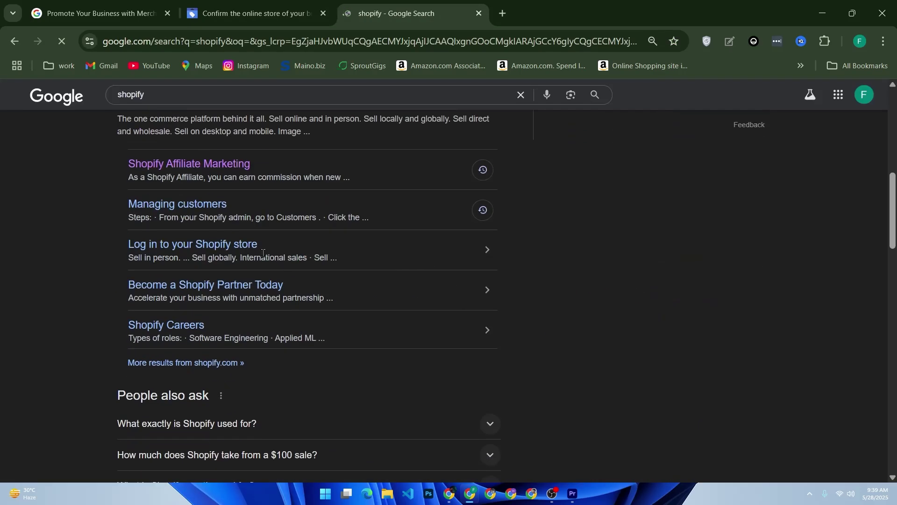
scroll(225, 219, "up", 2)
left_click(142, 216)
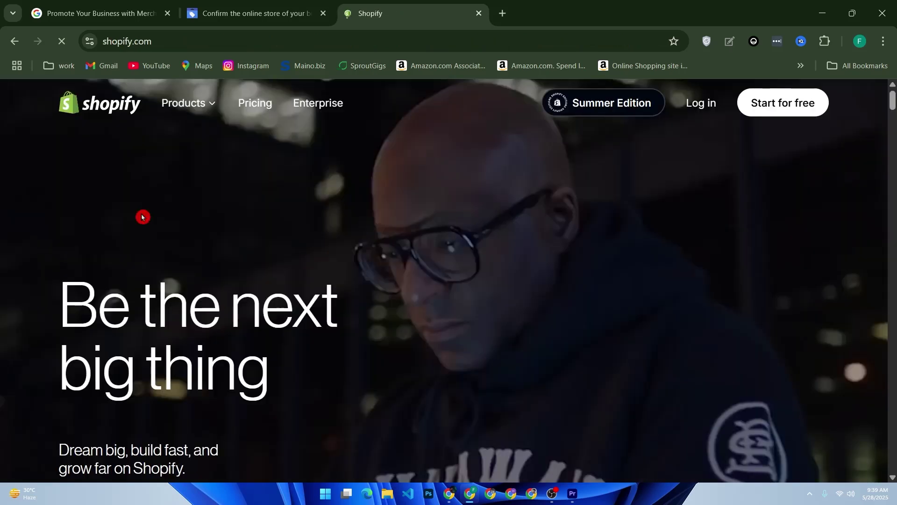
left_click(701, 113)
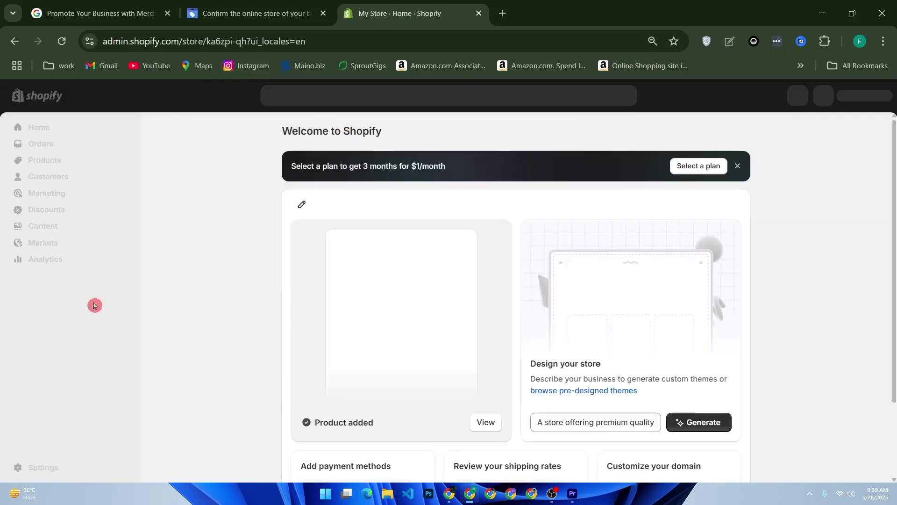
Step: Copy the store domain ka6zpi-qh.myshopify.com from the Shopify store settings
left_click(31, 466)
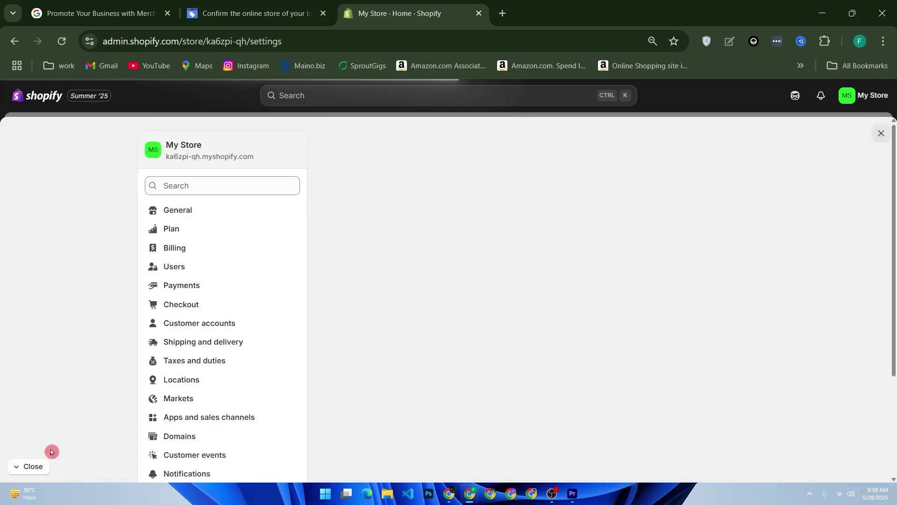
left_click_drag(274, 156, 164, 164)
key("ctrl+c")
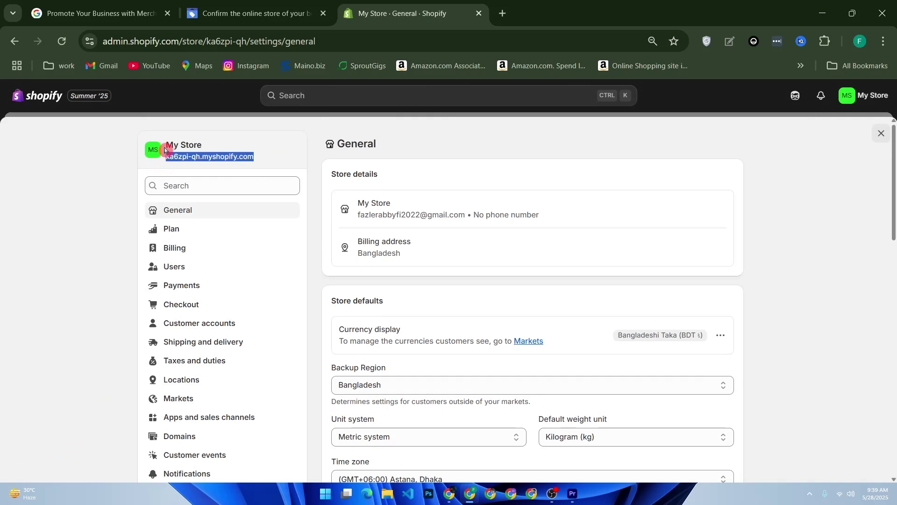
left_click(264, 9)
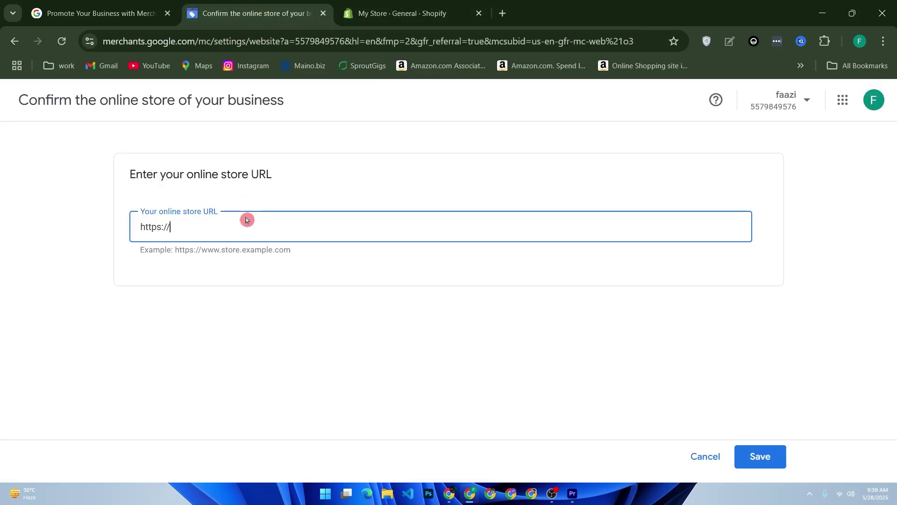
key("ctrl+v")
left_click(767, 456)
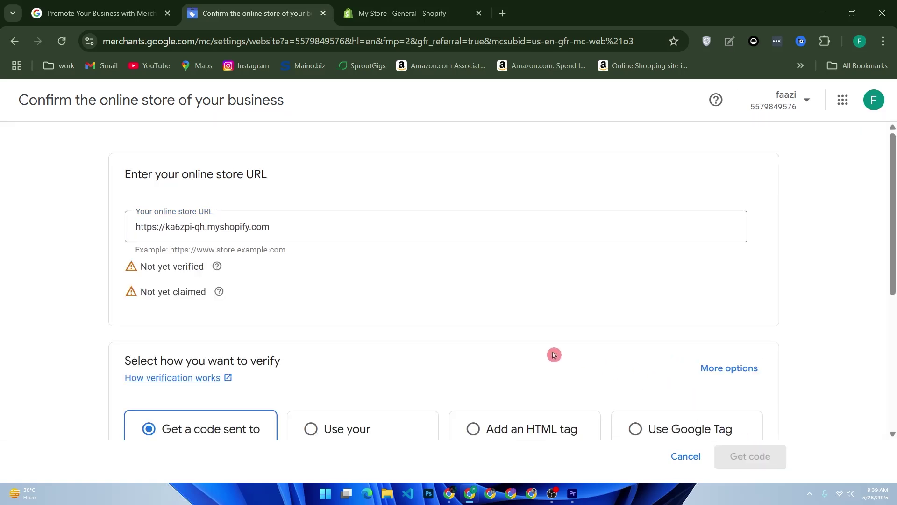
Step: Review the methods for verifying the online store, and return to the business info details
scroll(557, 354, "down", 5)
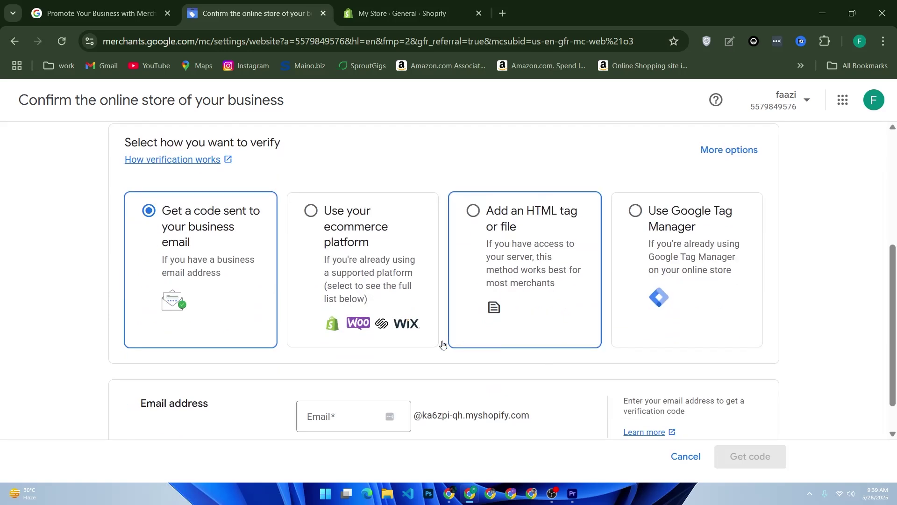
scroll(400, 344, "down", 1)
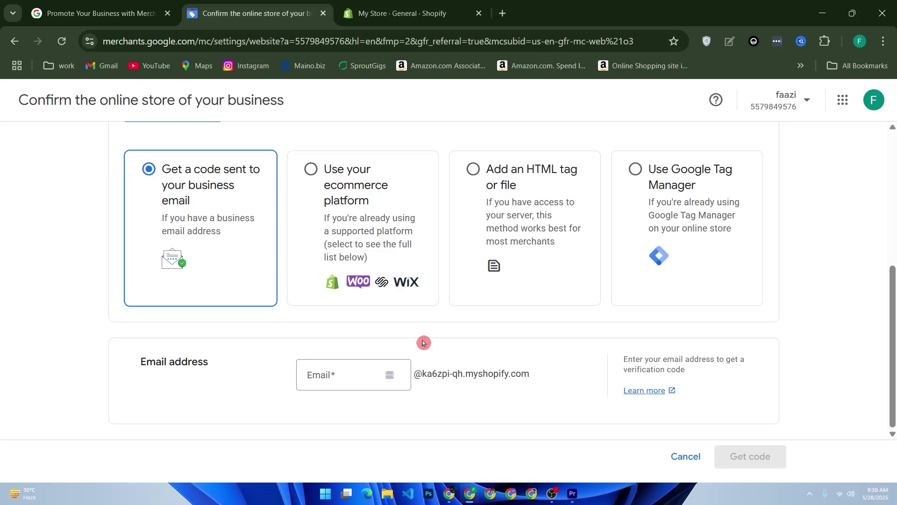
scroll(423, 343, "up", 5)
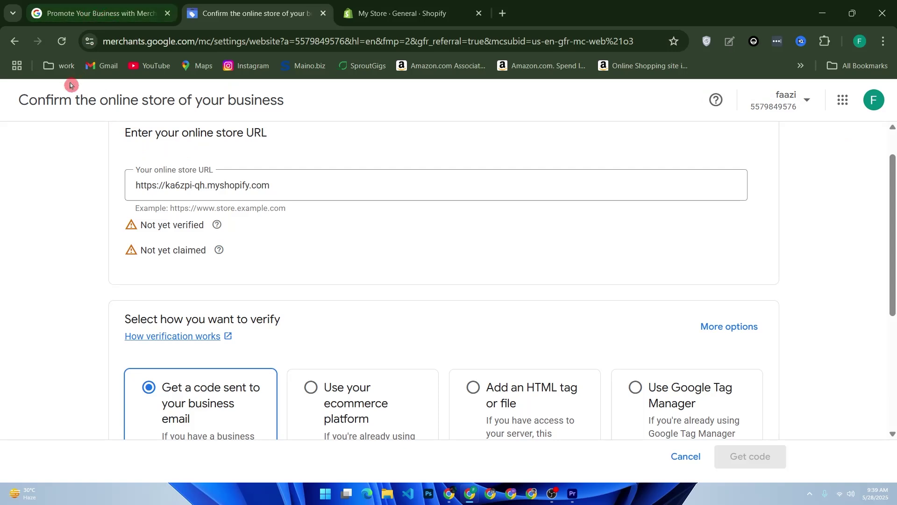
key("alt+Left")
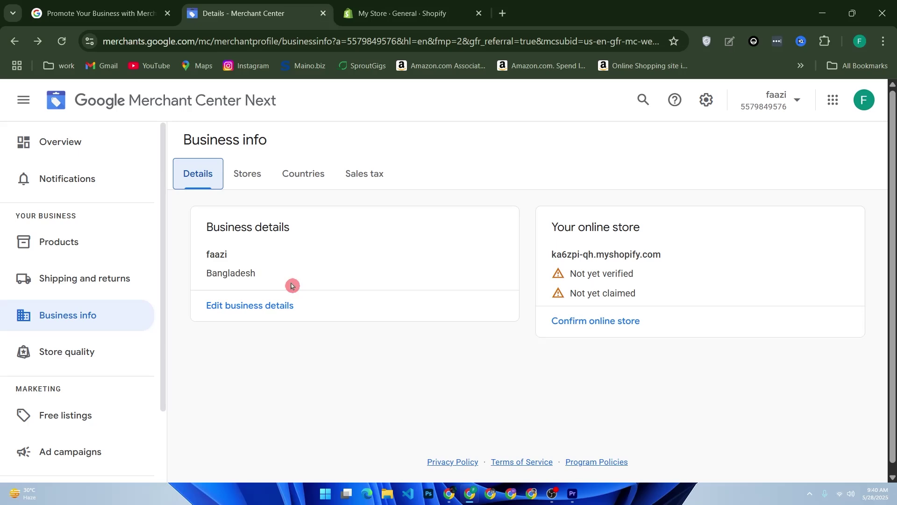
Step: Switch to Shopify, start a new product from the store's product list and review the fields of its form
left_click(369, 13)
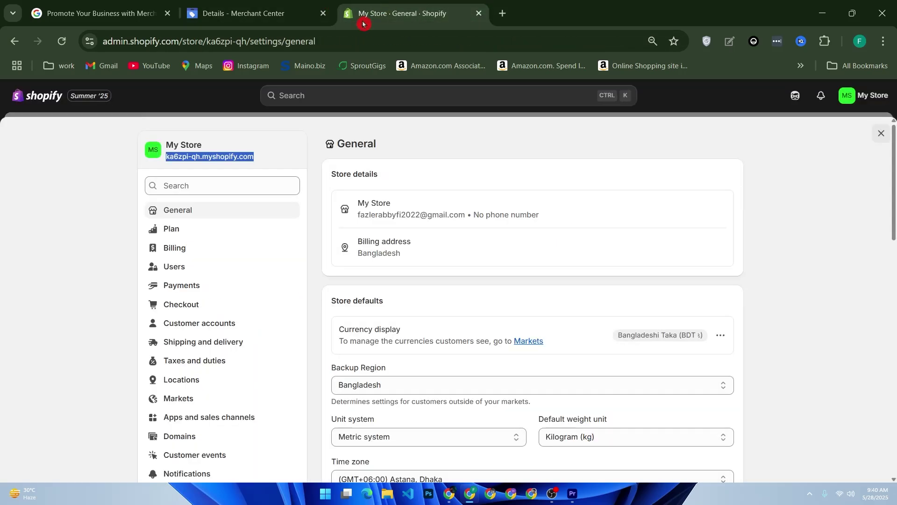
left_click(88, 101)
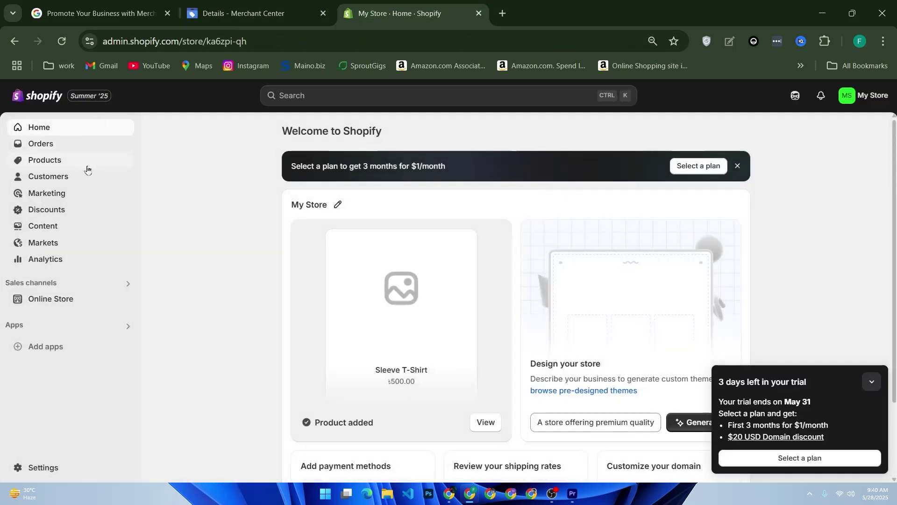
left_click(87, 169)
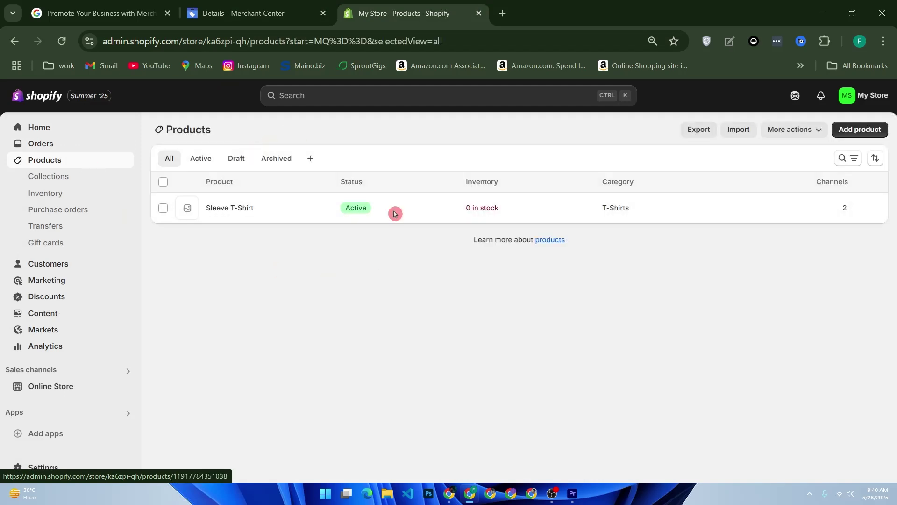
left_click(859, 131)
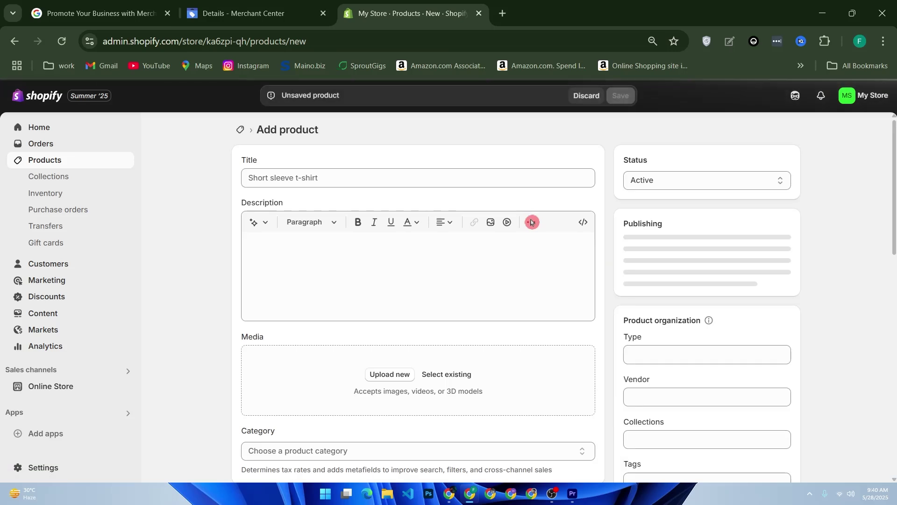
scroll(502, 293, "down", 2)
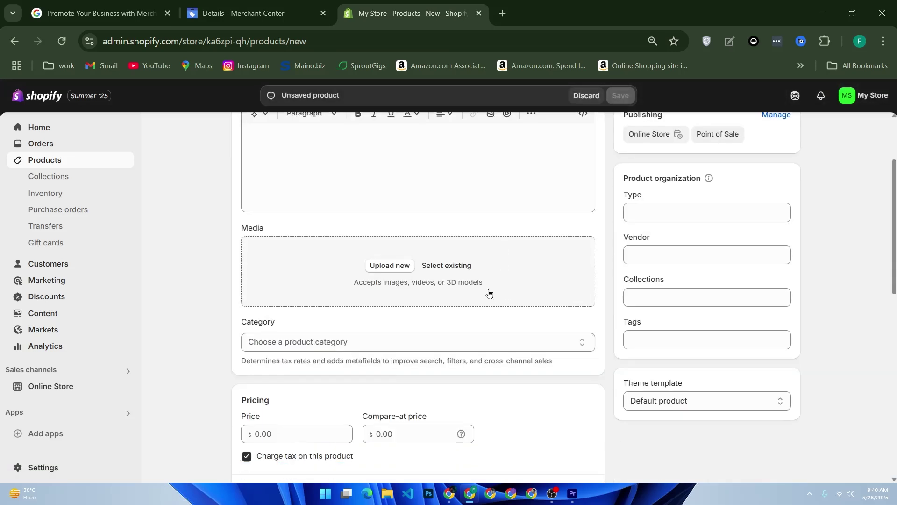
scroll(367, 236, "up", 2)
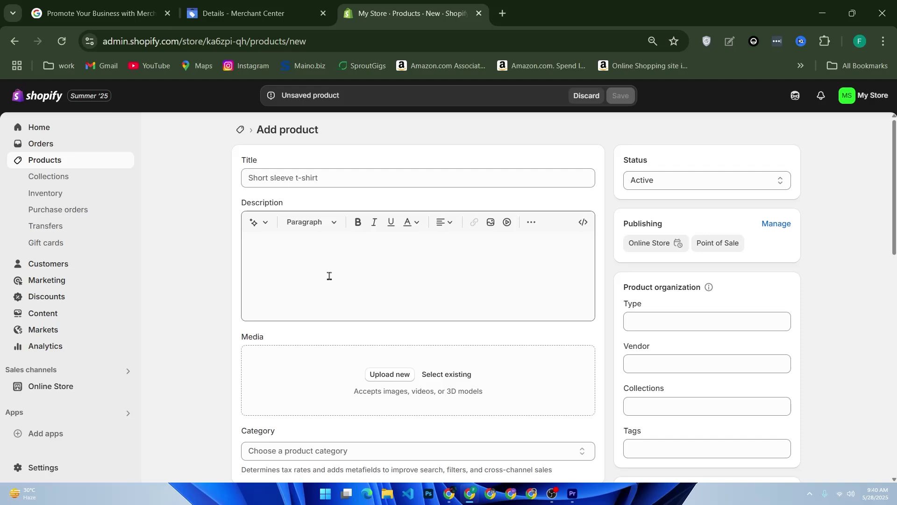
Step: Open the Shopify App Store from the recommended apps of the store admin
mouse_move(197, 314)
left_mouse_down()
mouse_move(179, 312)
mouse_move(217, 299)
left_mouse_up()
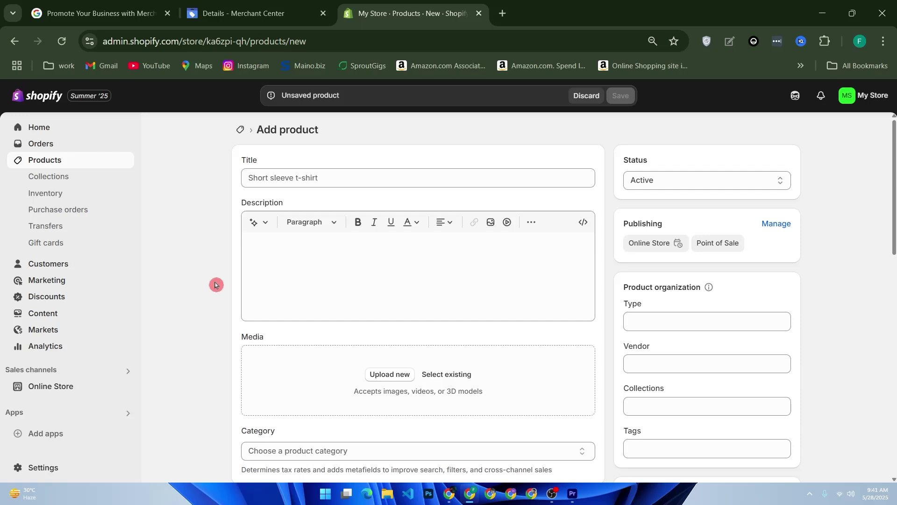
left_click(60, 434)
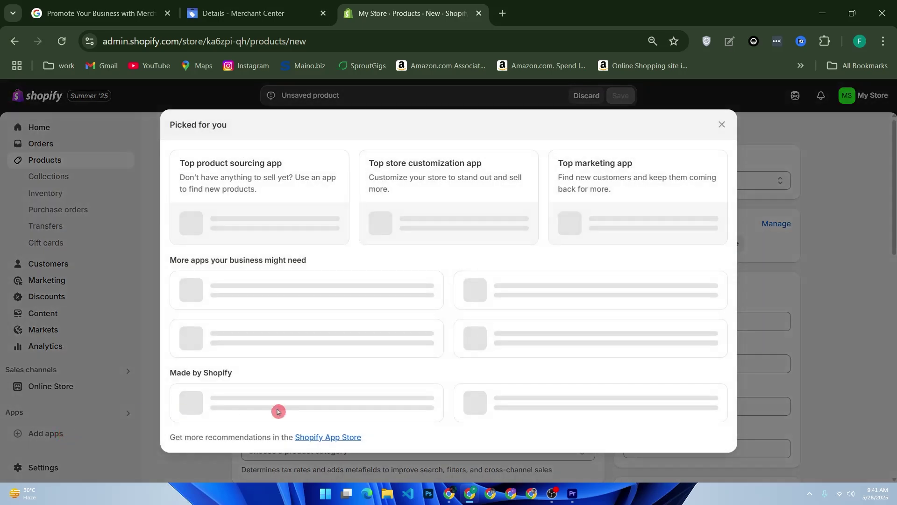
scroll(334, 446, "down", 2)
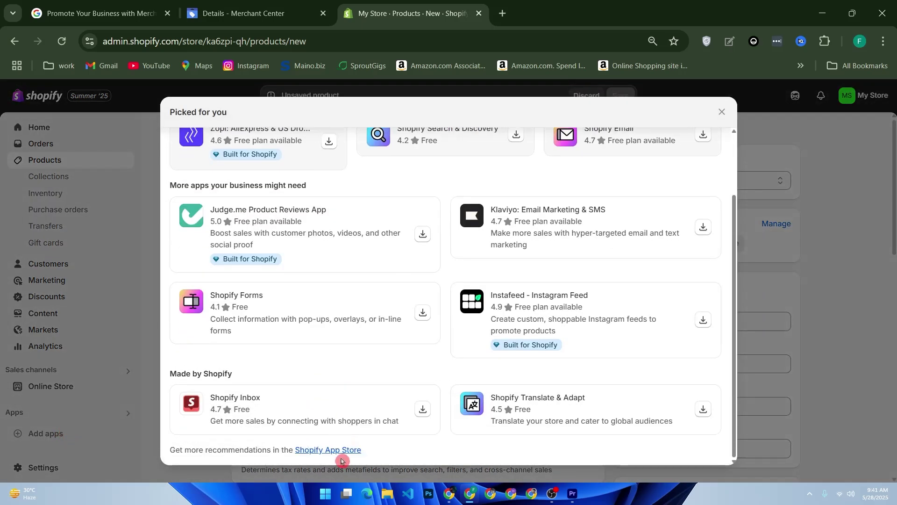
left_click(333, 450)
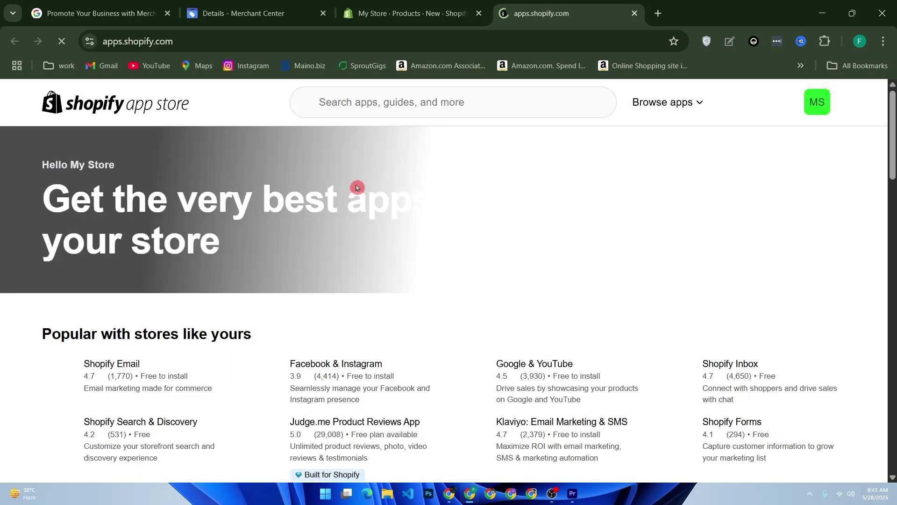
Step: Search the Shopify App Store for "google and youtube"
left_click(373, 108)
type("google and")
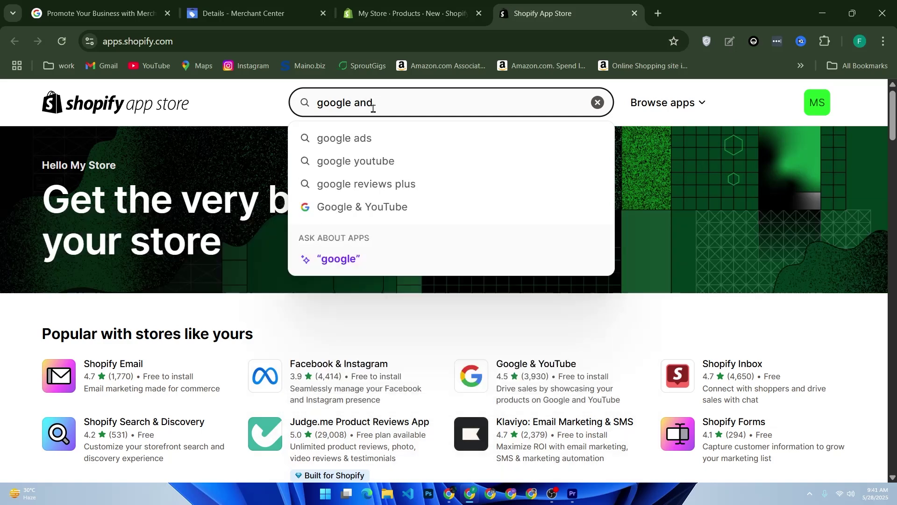
type(" youtube")
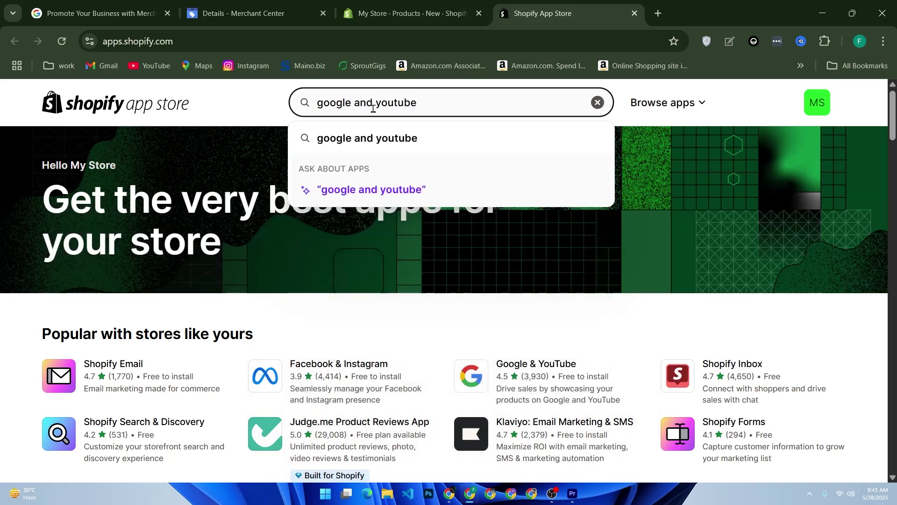
key("Return")
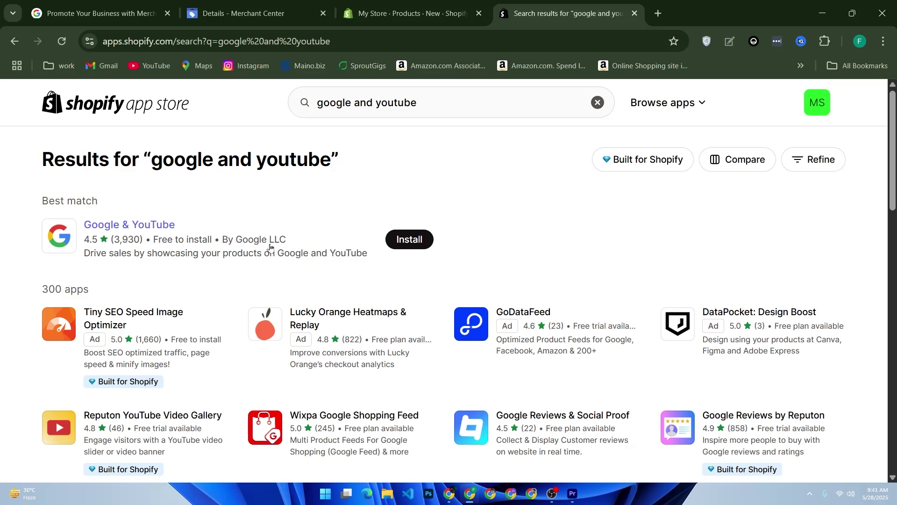
left_click(294, 282)
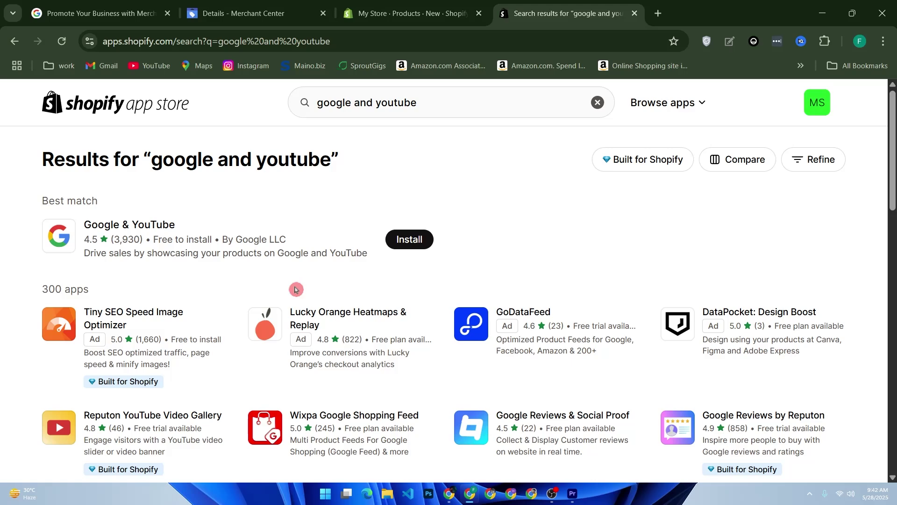
Step: Return to the Shopify admin, leave the app recommendations and look through the categories in the store settings
left_click(434, 5)
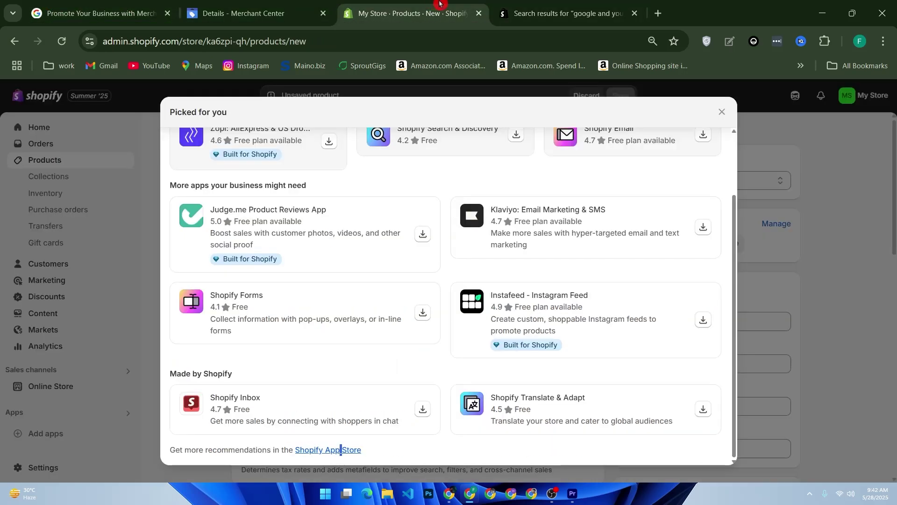
left_click(102, 279)
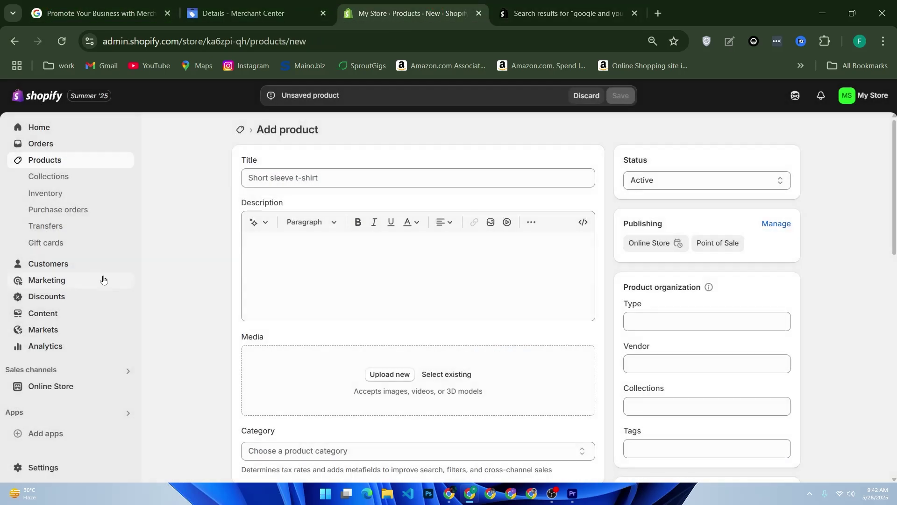
left_click(41, 469)
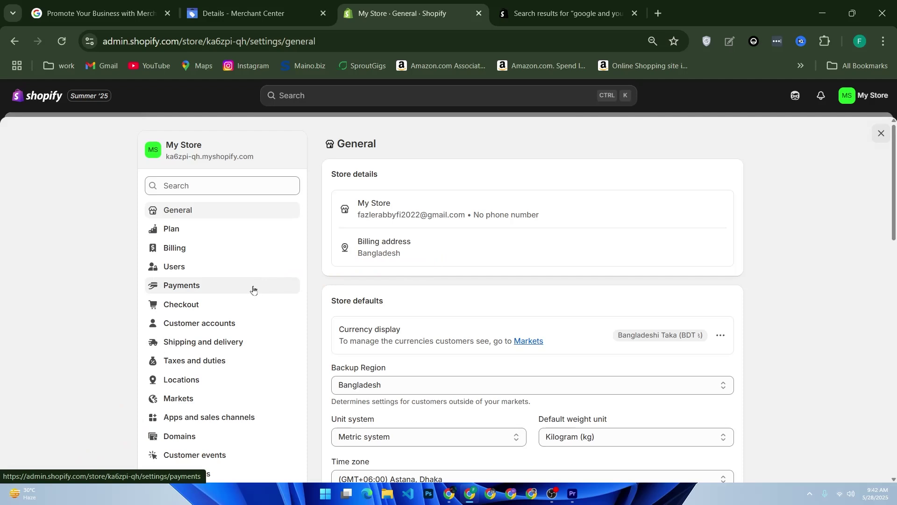
scroll(253, 292, "down", 3)
scroll(255, 293, "up", 3)
scroll(466, 263, "down", 5)
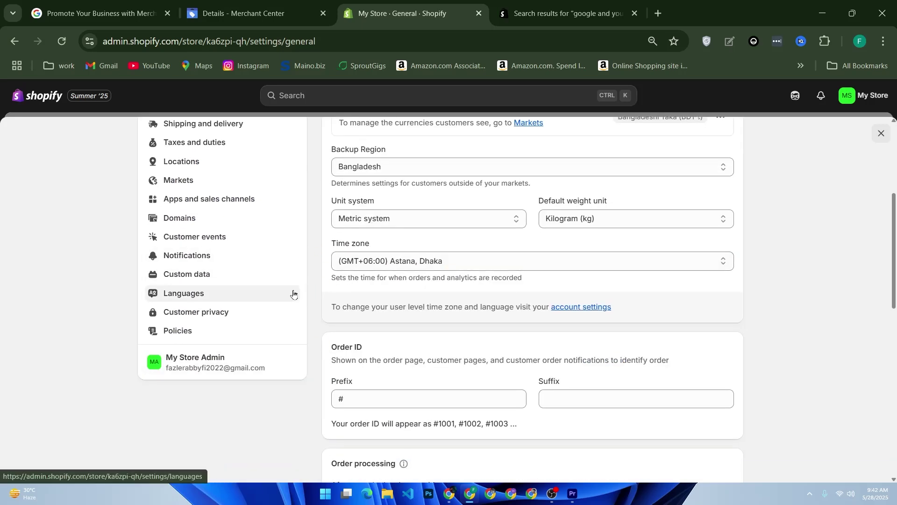
scroll(243, 267, "up", 5)
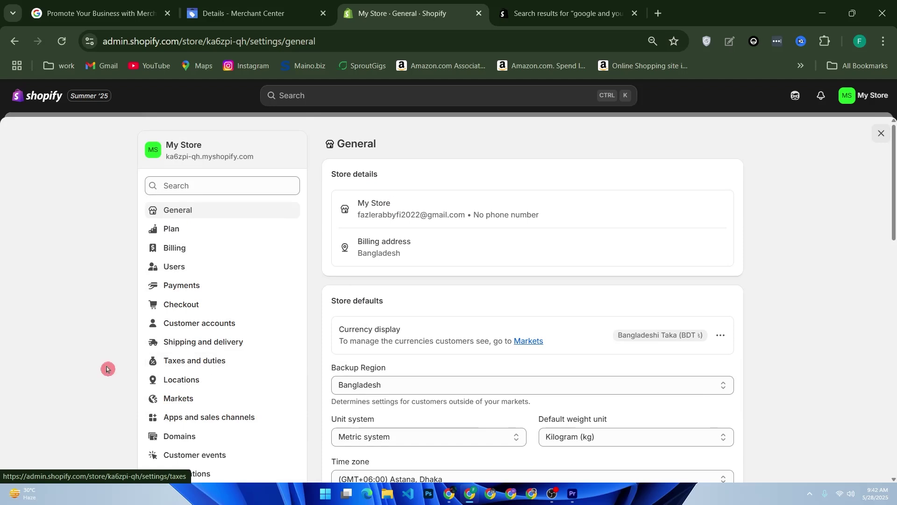
Step: Open the store's shipping and delivery settings and review the delivery options, including Local delivery
left_click(205, 347)
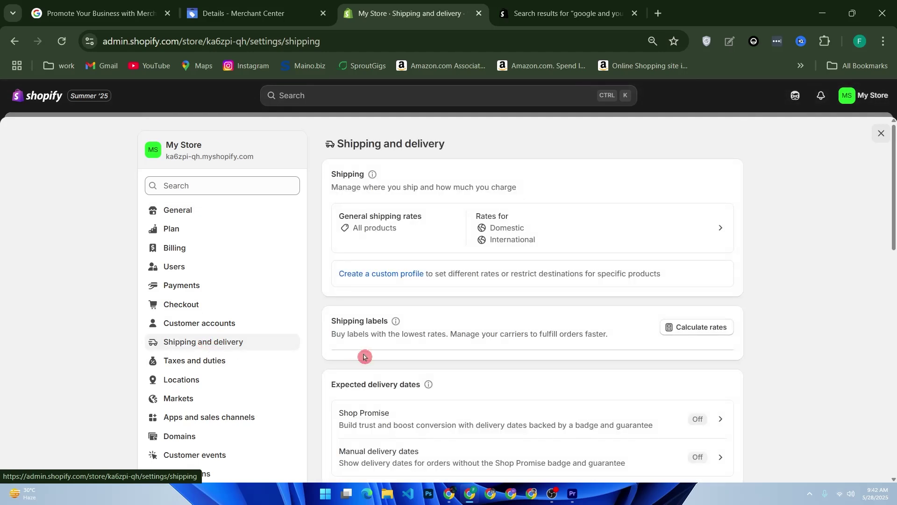
scroll(380, 369, "down", 2)
scroll(380, 369, "down", 2)
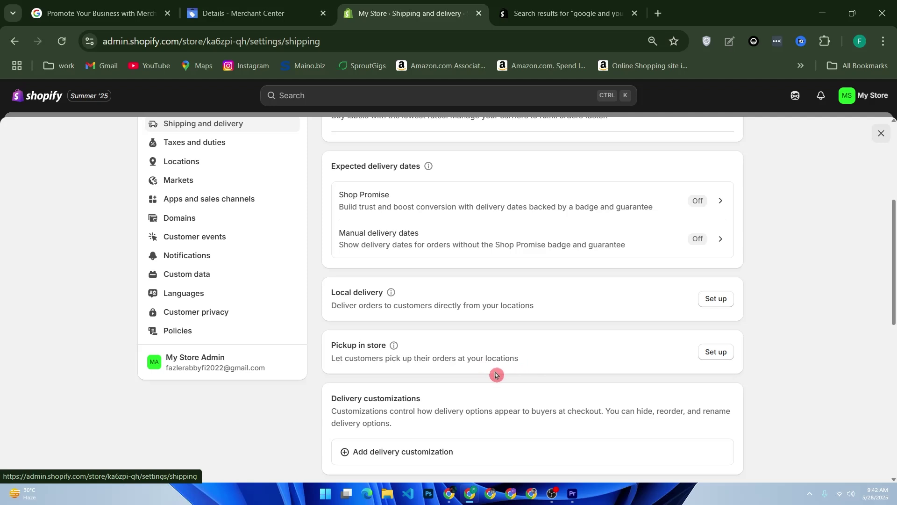
left_click_drag(358, 292, 696, 307)
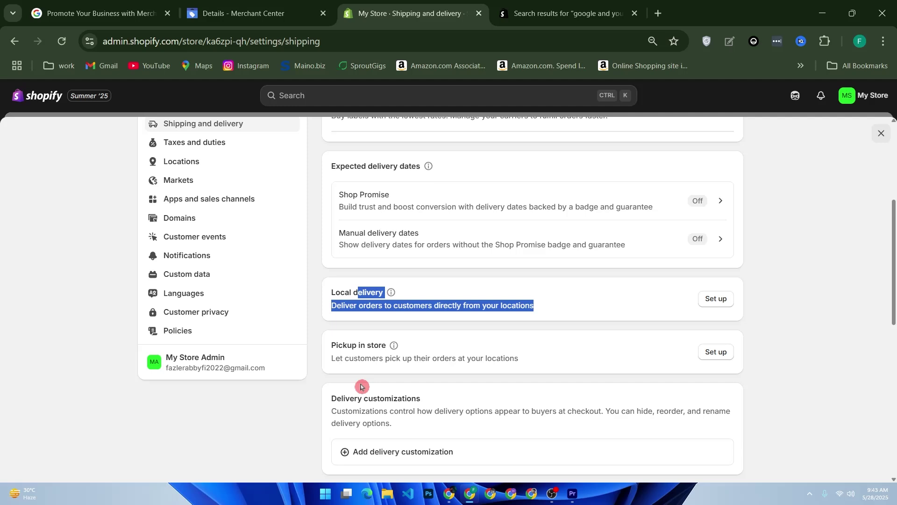
Step: Switch to Merchant Center, look over the account's settings options and open the overview of all products
left_click(107, 12)
left_click(228, 22)
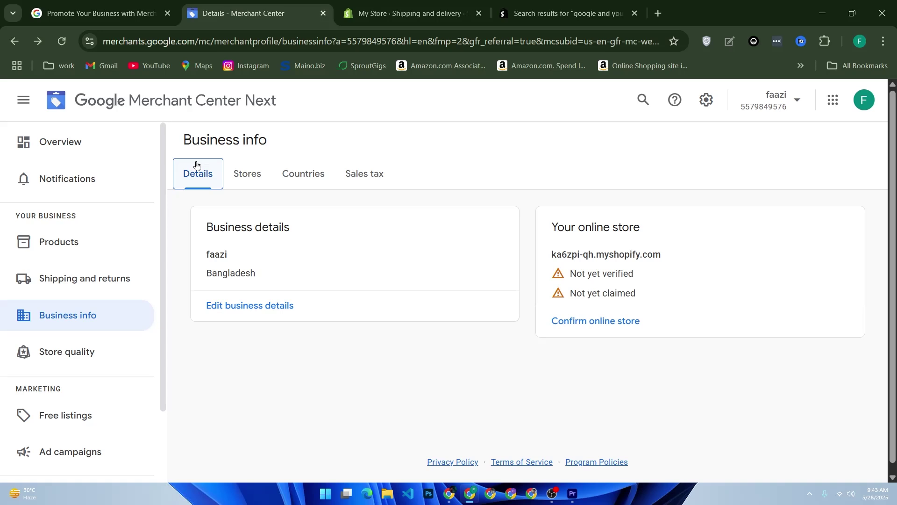
scroll(47, 208, "down", 2)
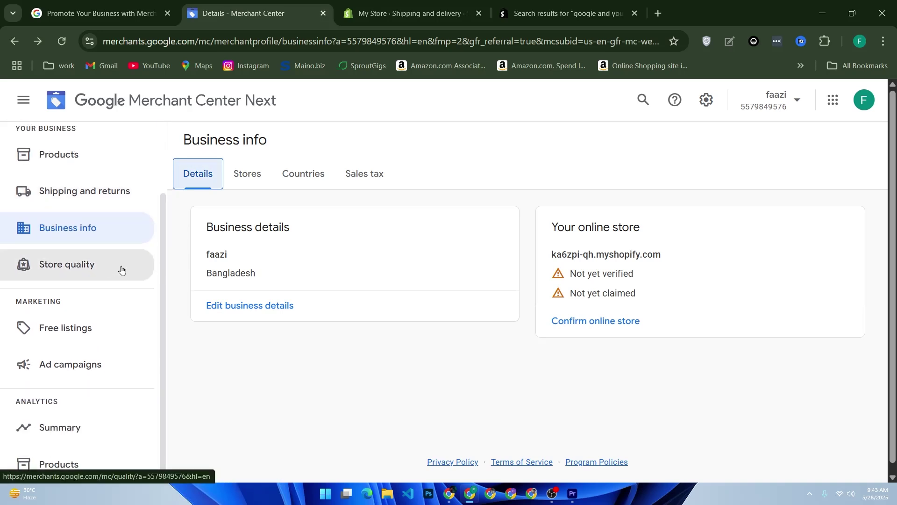
left_click(78, 290)
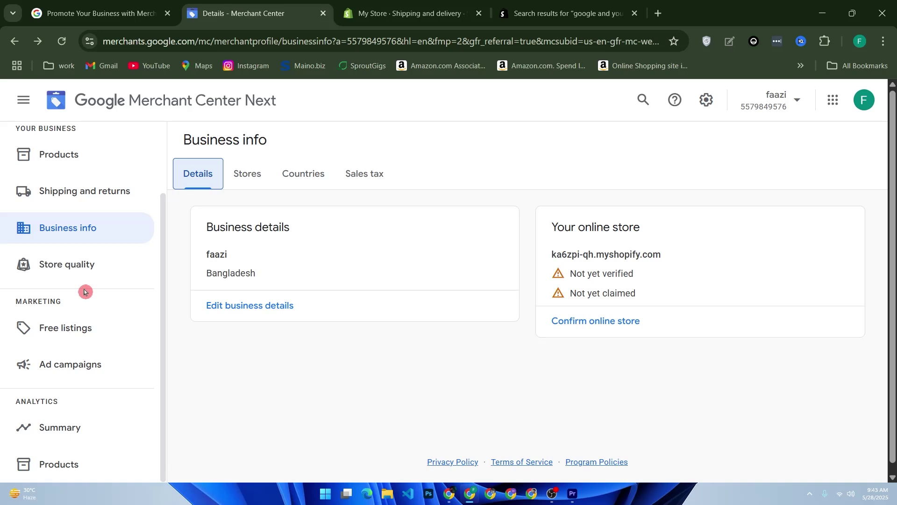
left_click(705, 99)
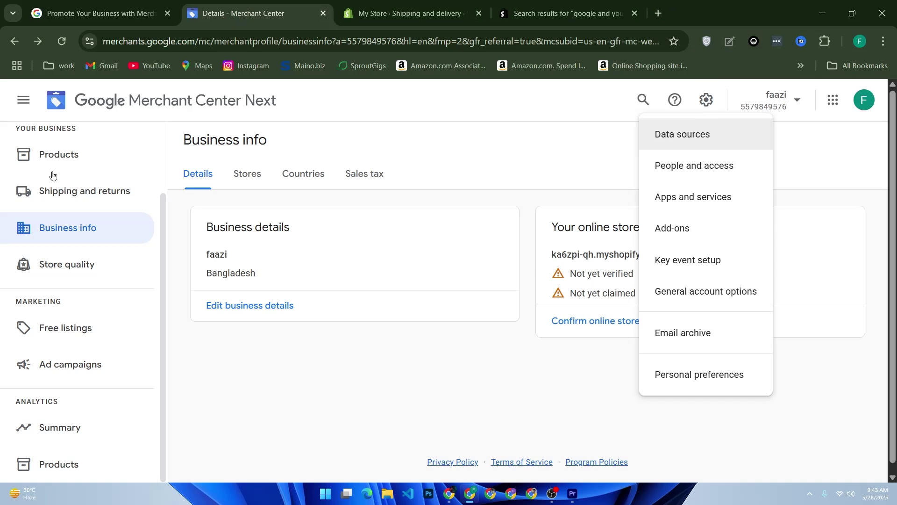
scroll(78, 233, "up", 2)
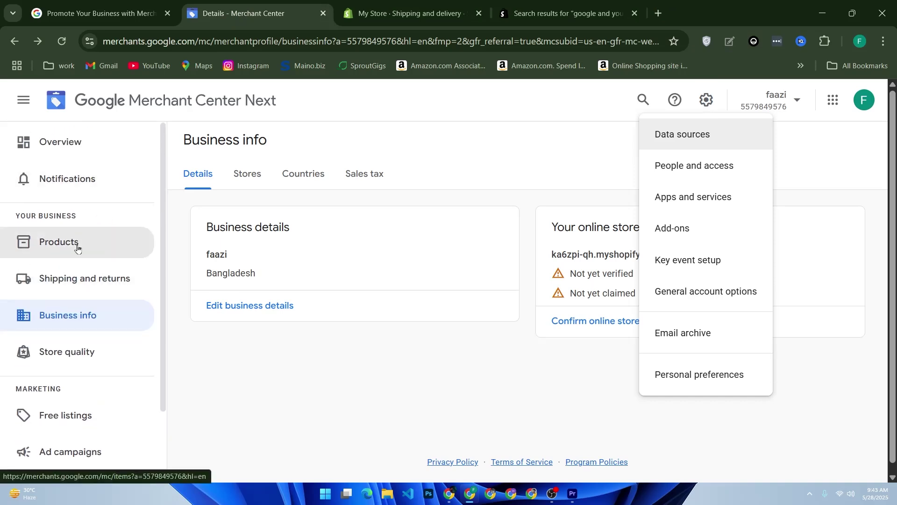
left_click(77, 248)
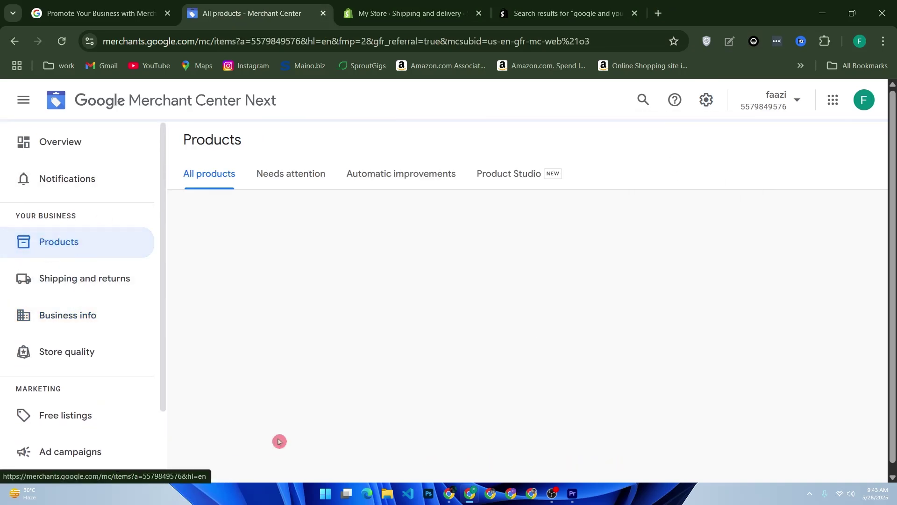